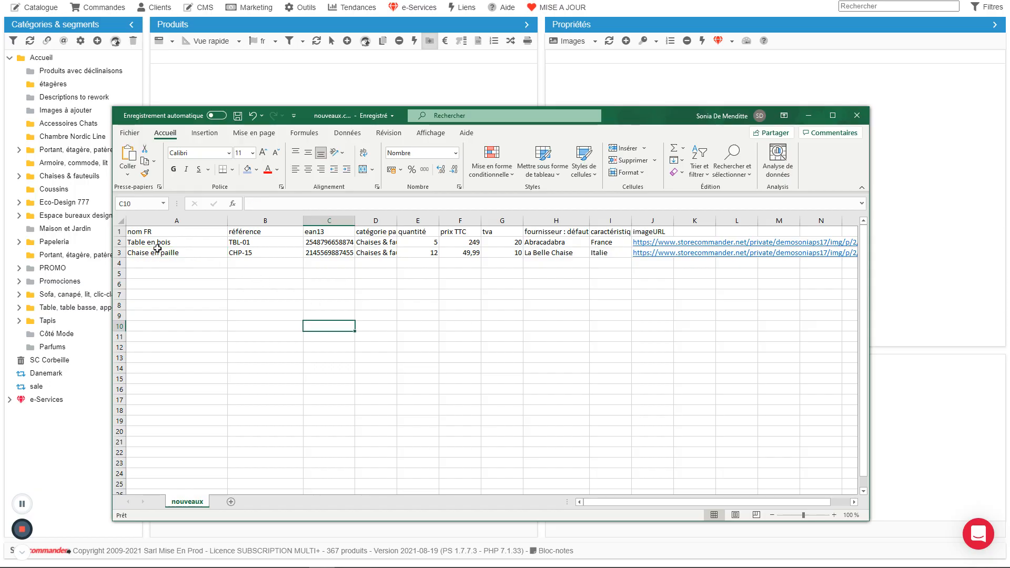
Step: Examine the column headings and the two product rows, Table en bois and Chaise en paille, in the nouveaux spreadsheet
left_click(118, 232)
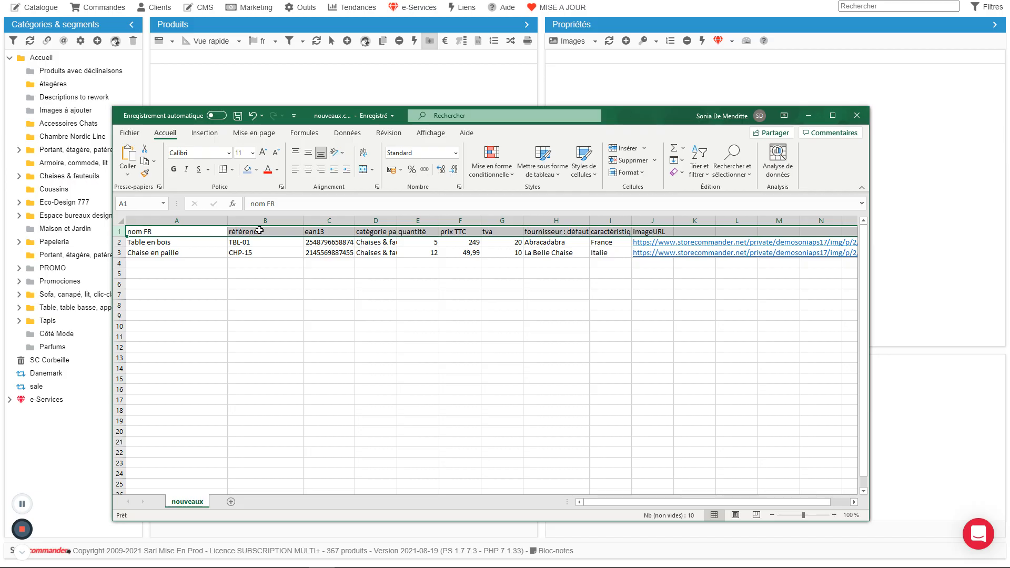
left_click(178, 233)
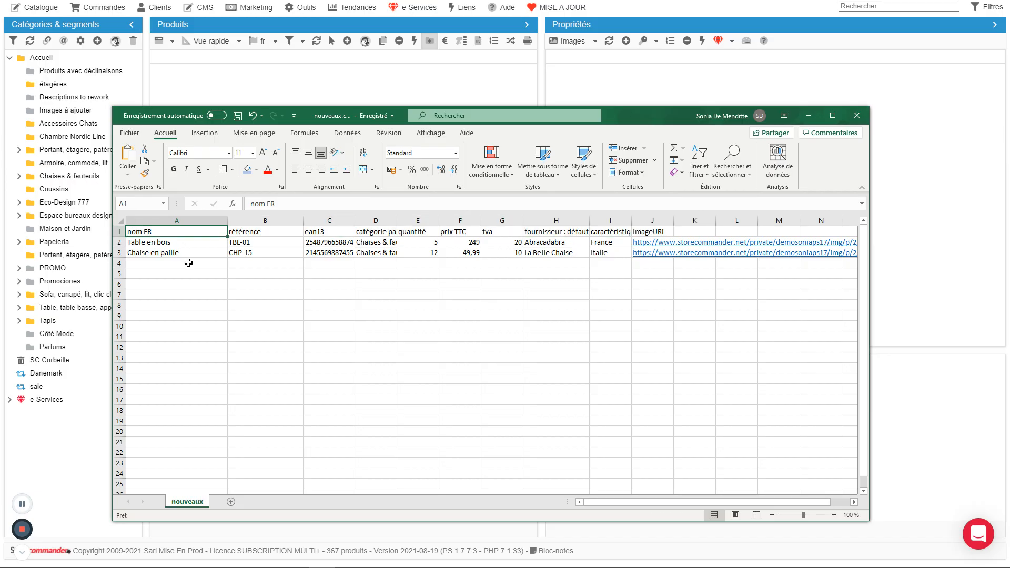
left_click(251, 232)
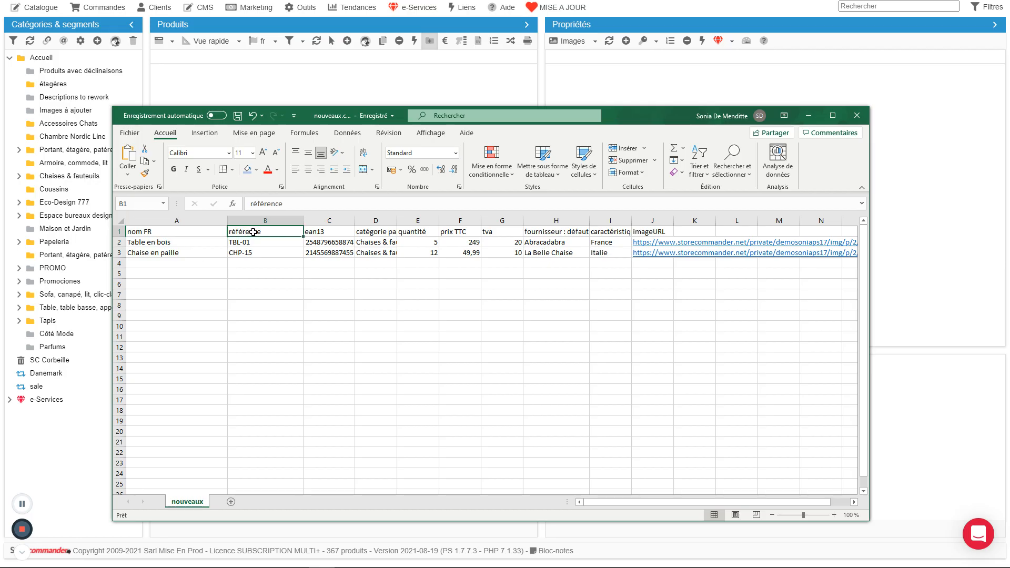
left_click(320, 232)
left_click(367, 232)
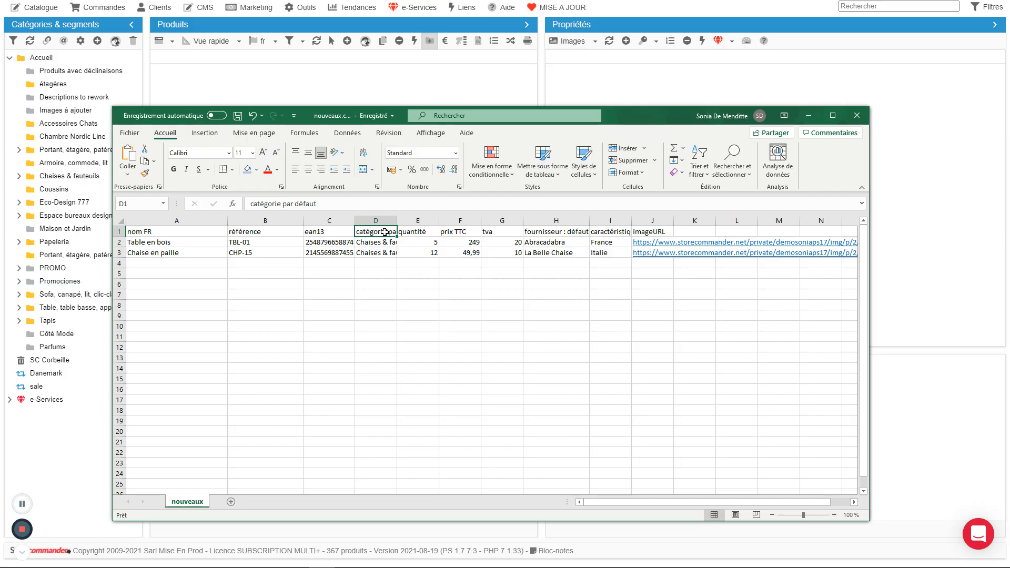
left_click(429, 232)
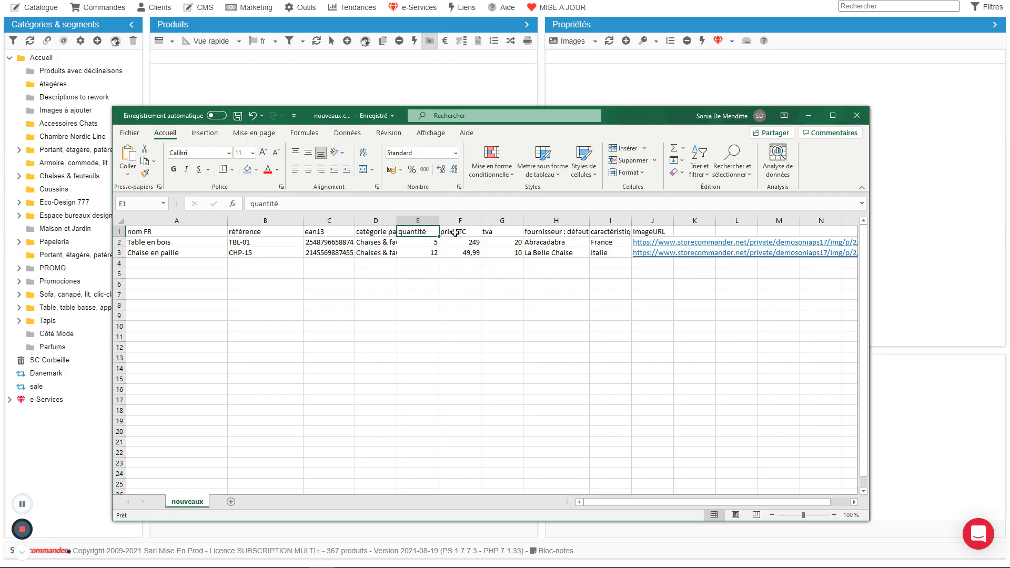
left_click(459, 233)
left_click(568, 231)
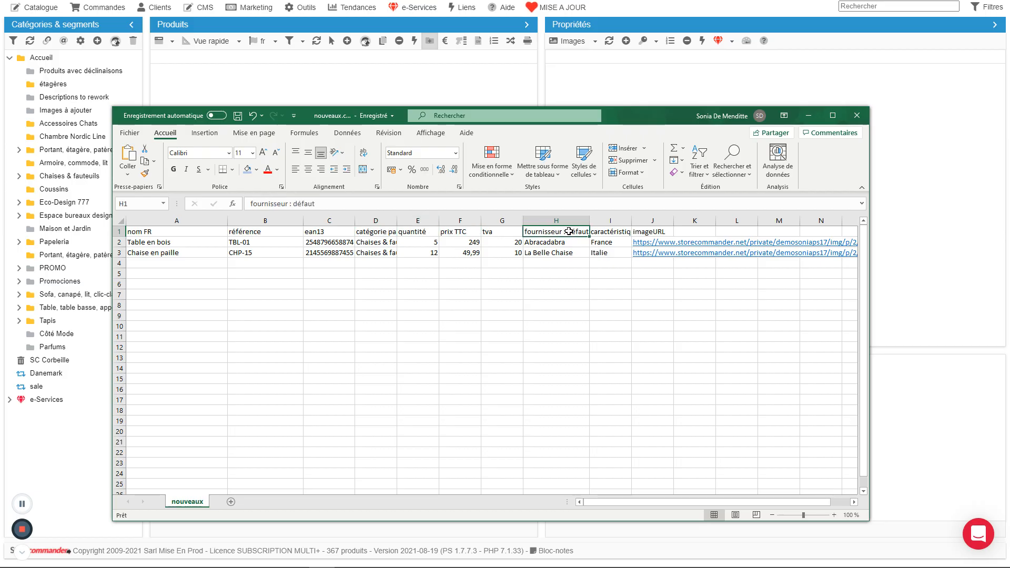
left_click(616, 232)
left_click(649, 232)
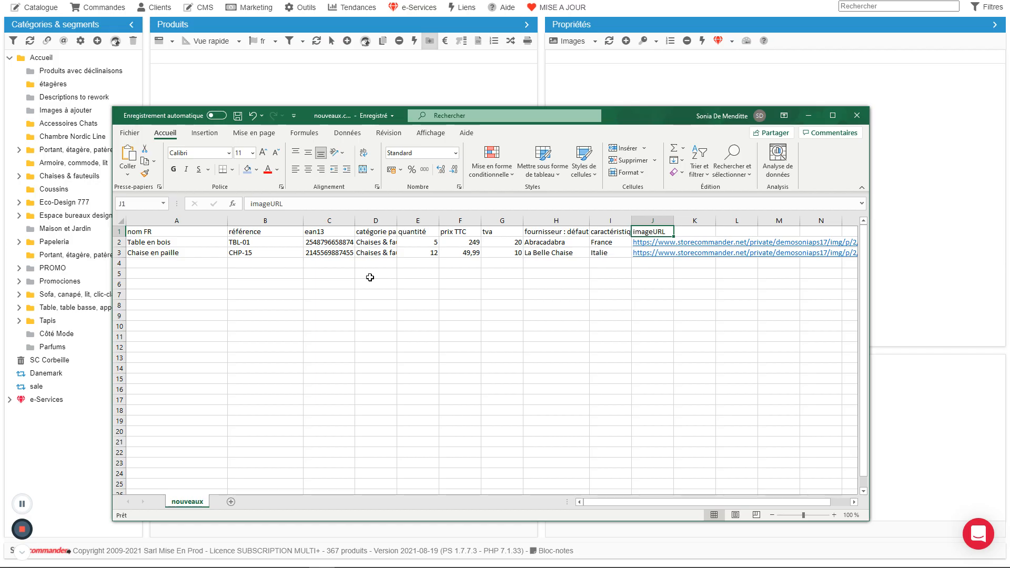
left_click(181, 242)
left_click(193, 253)
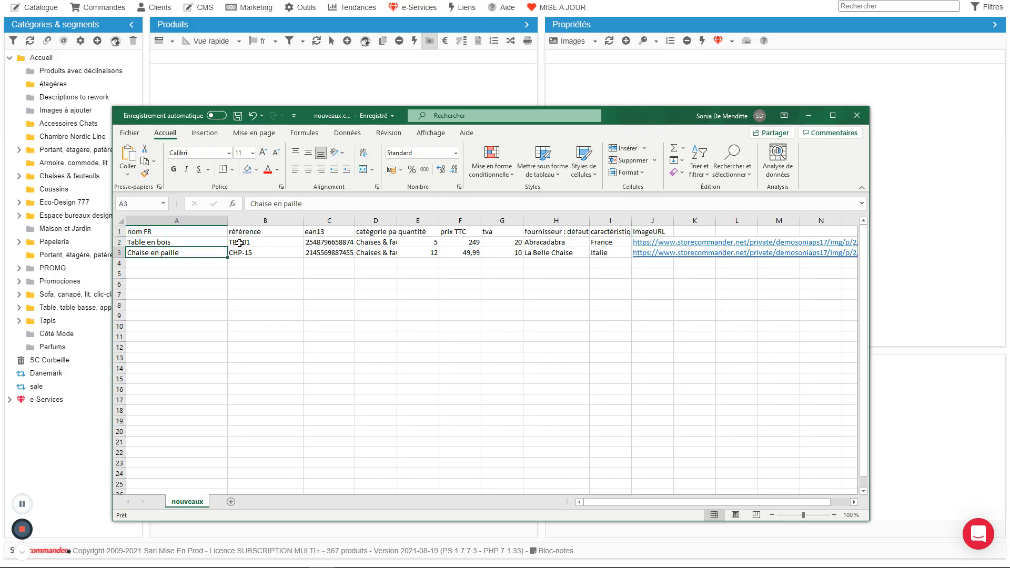
left_click_drag(239, 243, 547, 247)
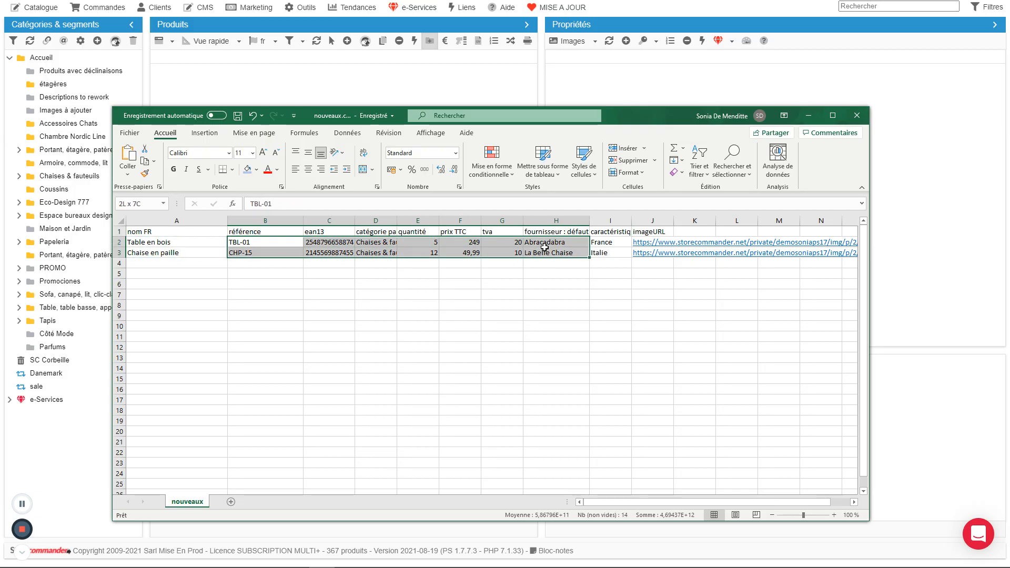
Step: Switch to Store Commander and upload nouveaux.csv to the catalogue's CSV import tool
left_click(913, 101)
left_click(39, 8)
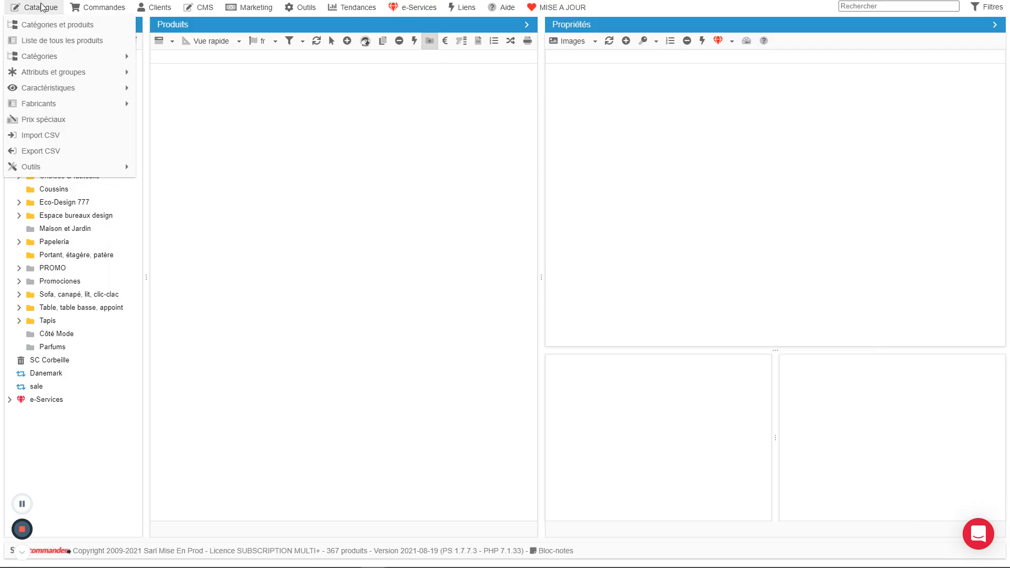
left_click(53, 138)
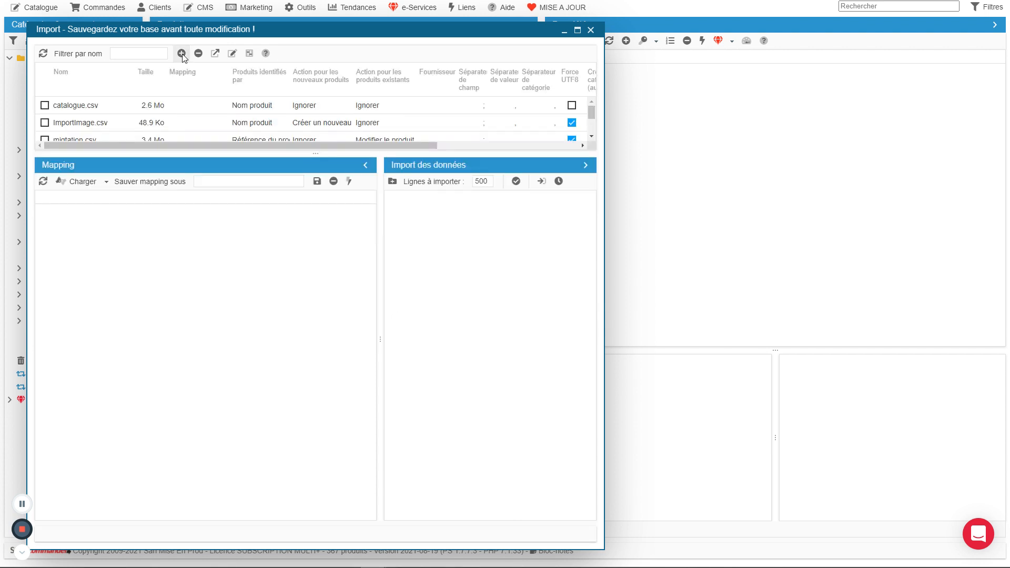
left_click(182, 54)
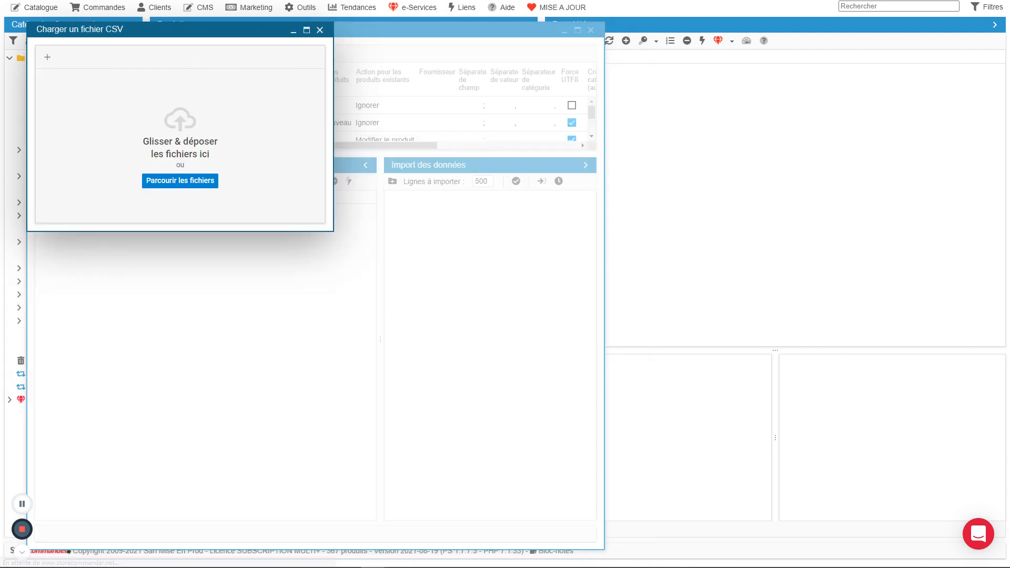
left_click_drag(84, 264, 151, 124)
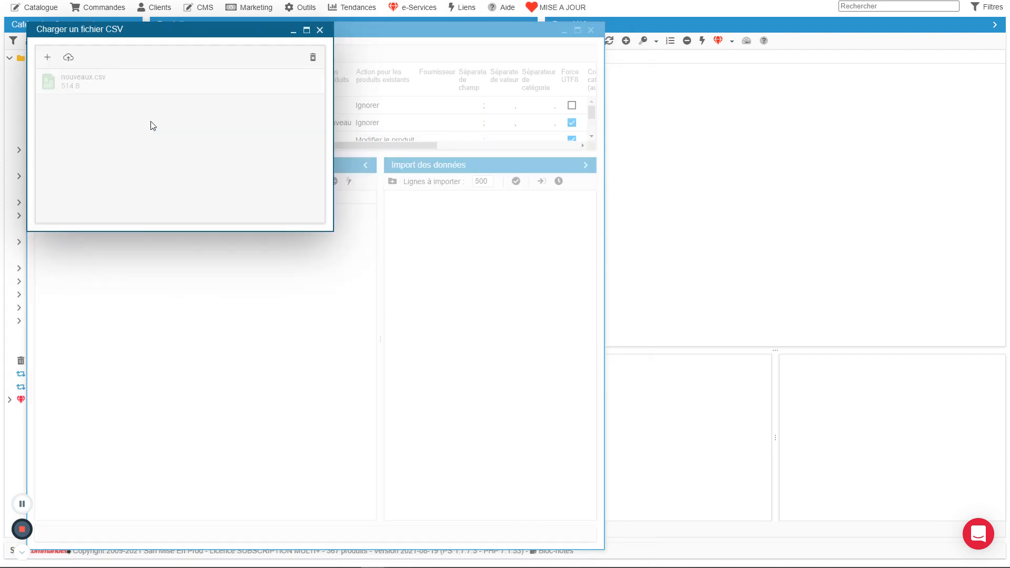
left_click(69, 58)
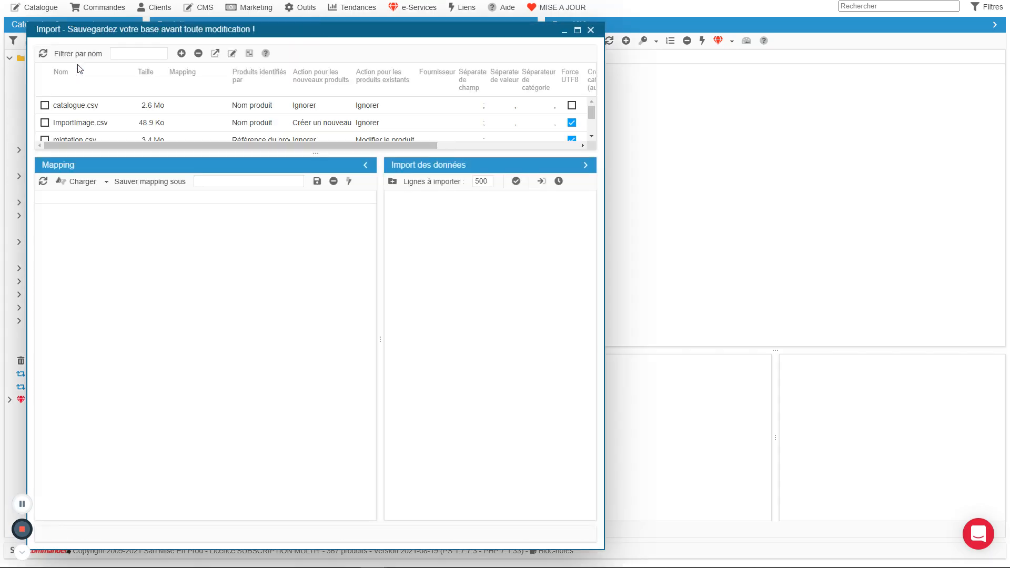
Step: Select nouveaux.csv for import, maximise the import window and enlarge the file list area
left_click_drag(134, 156, 140, 177)
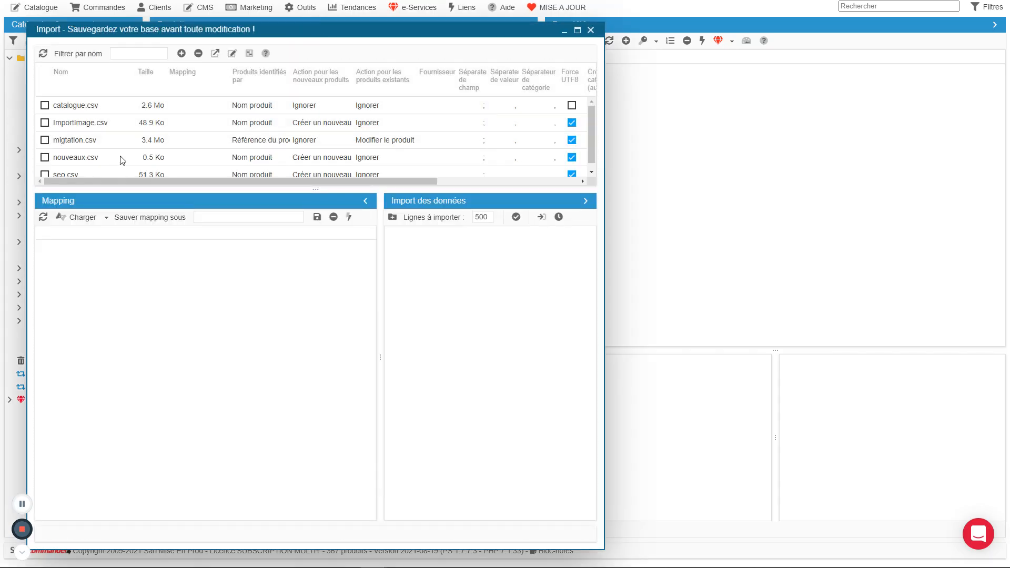
left_click(129, 160)
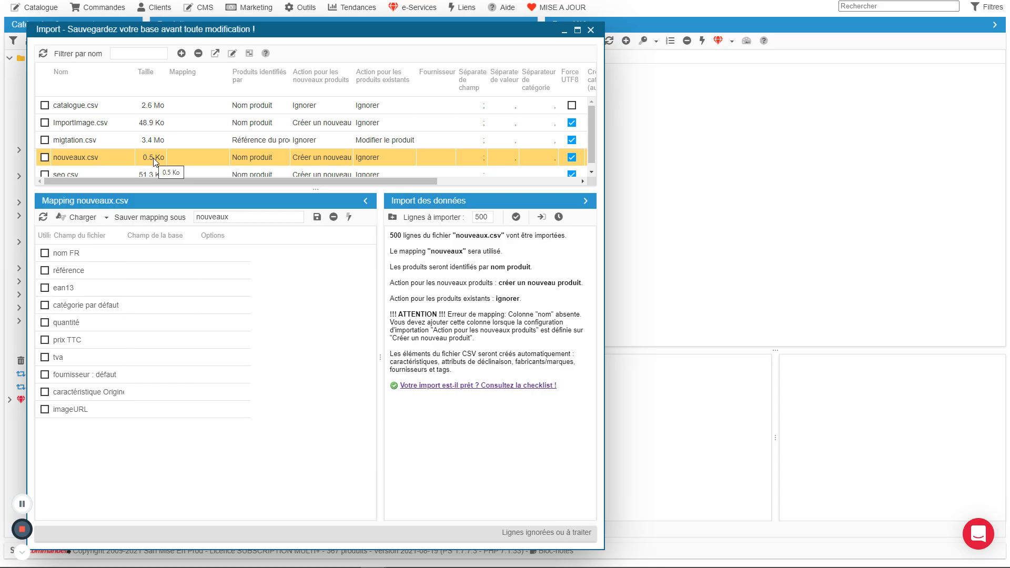
left_click(577, 30)
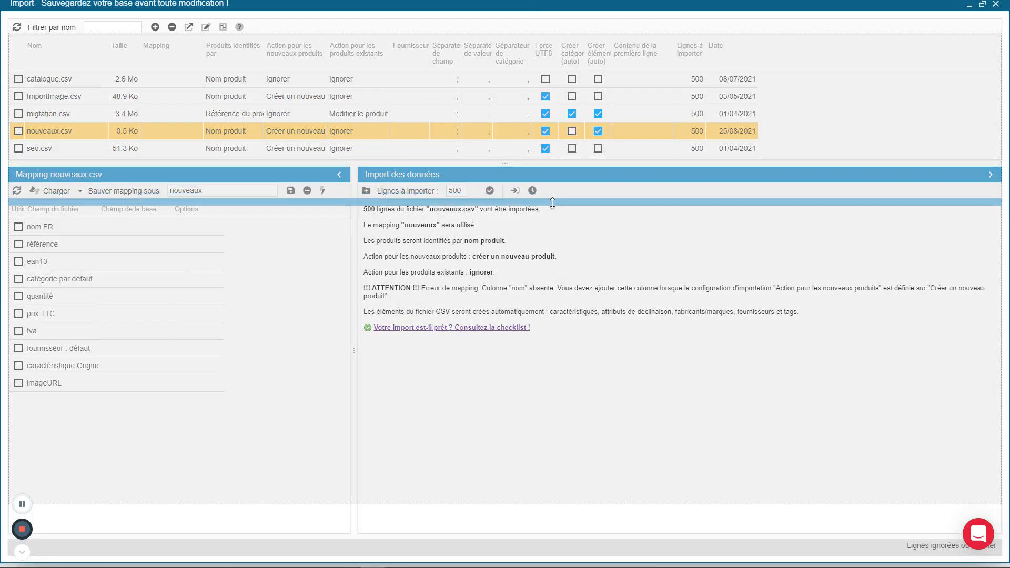
left_click_drag(547, 164, 548, 203)
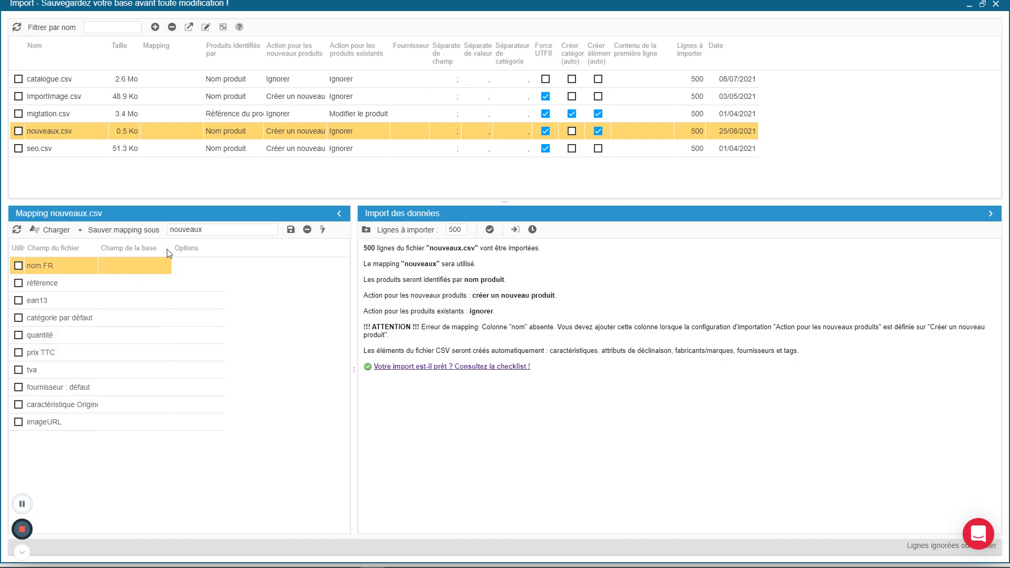
left_click_drag(169, 247, 218, 246)
left_click(161, 267)
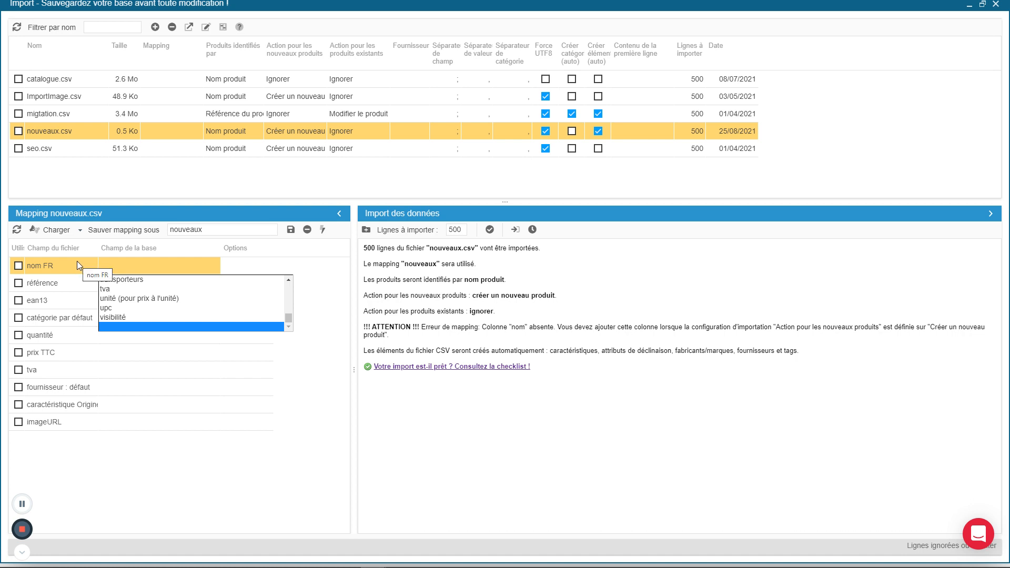
left_click(128, 263)
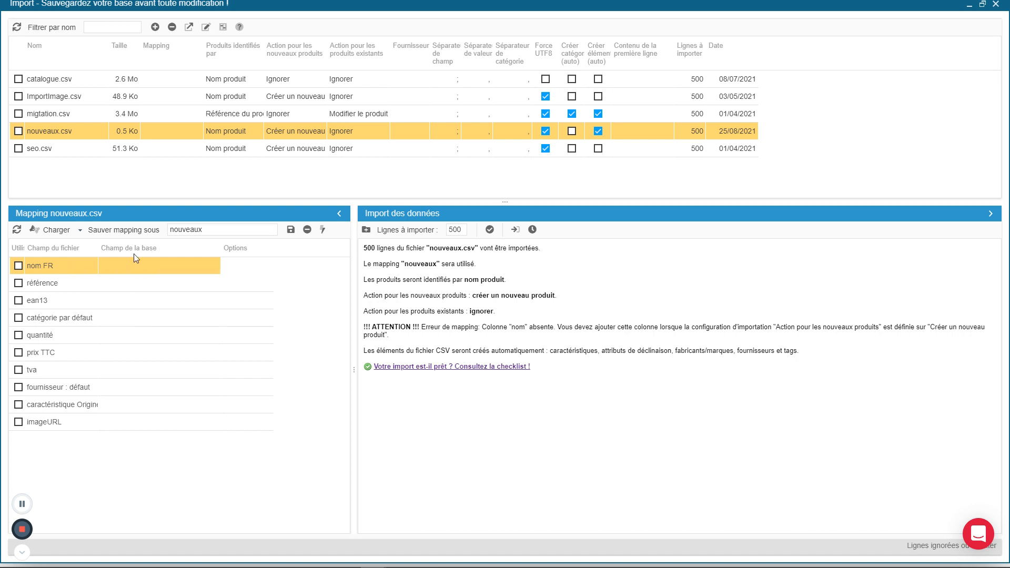
left_click(165, 152)
left_click(167, 131)
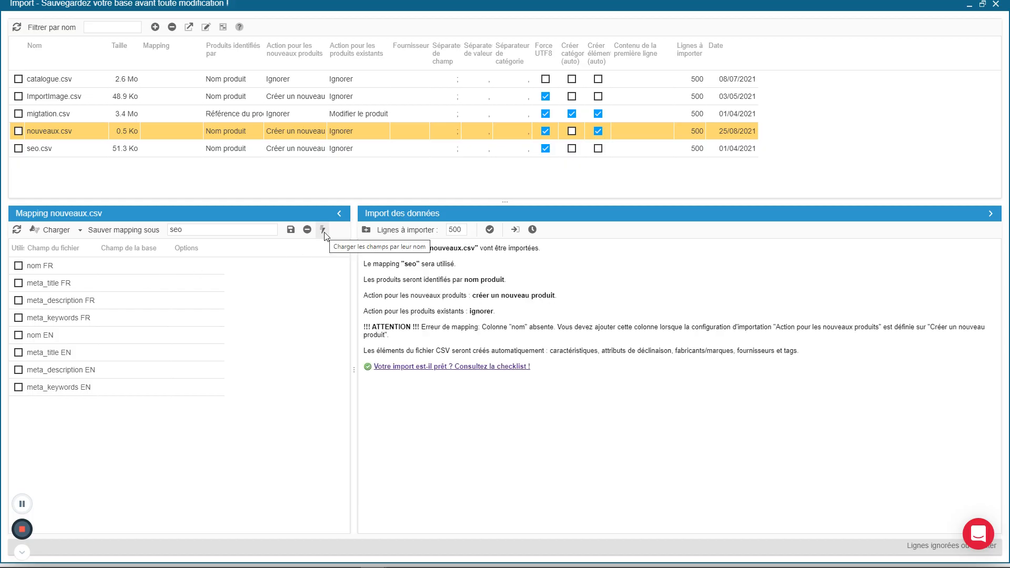
left_click(141, 118)
left_click(142, 127)
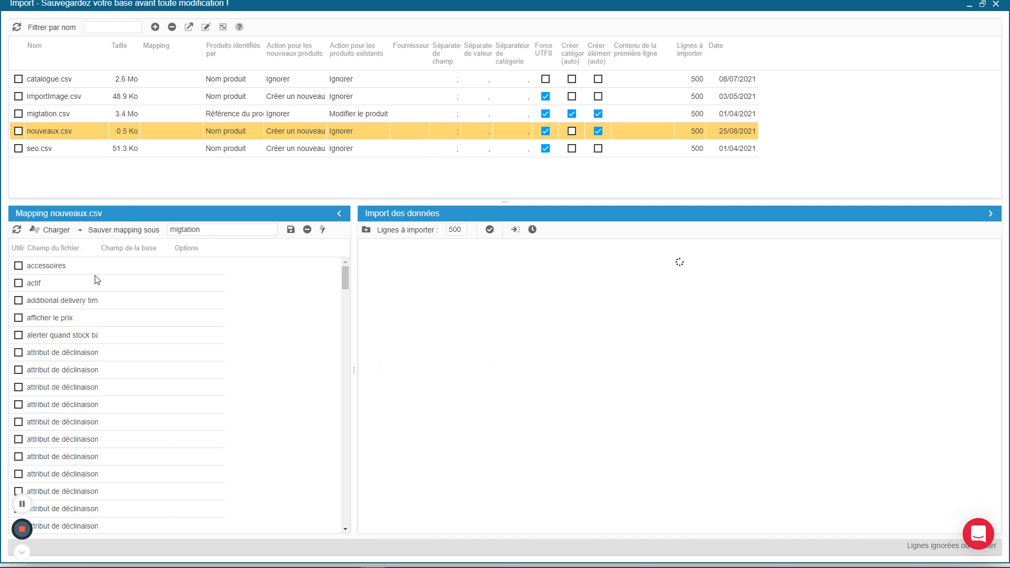
left_click(141, 118)
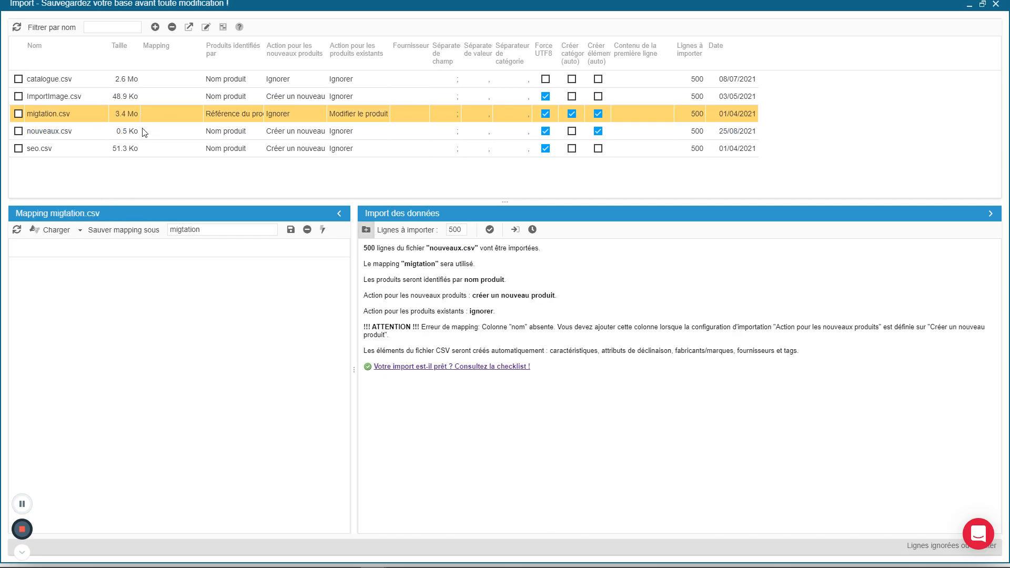
left_click(141, 131)
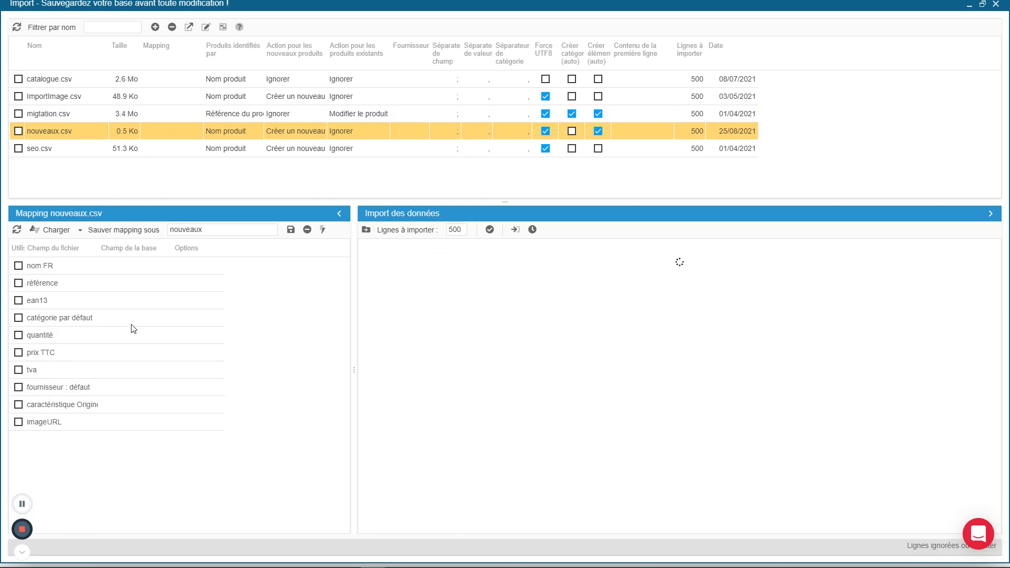
Step: Map all nouveaux.csv columns to database fields automatically by their names and review the nom, référence and ean13 matches
left_click(324, 231)
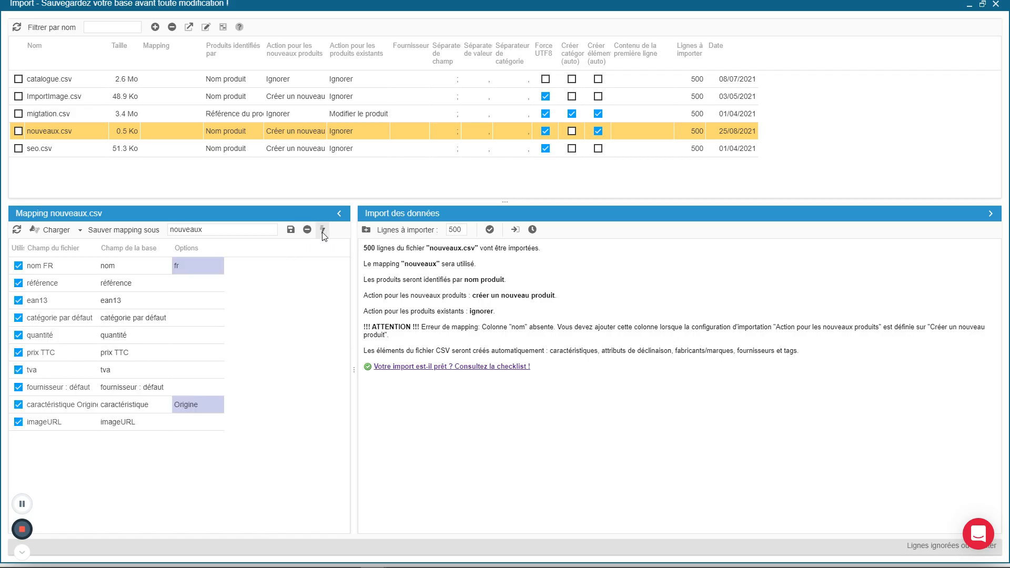
left_click(126, 286)
left_click(129, 302)
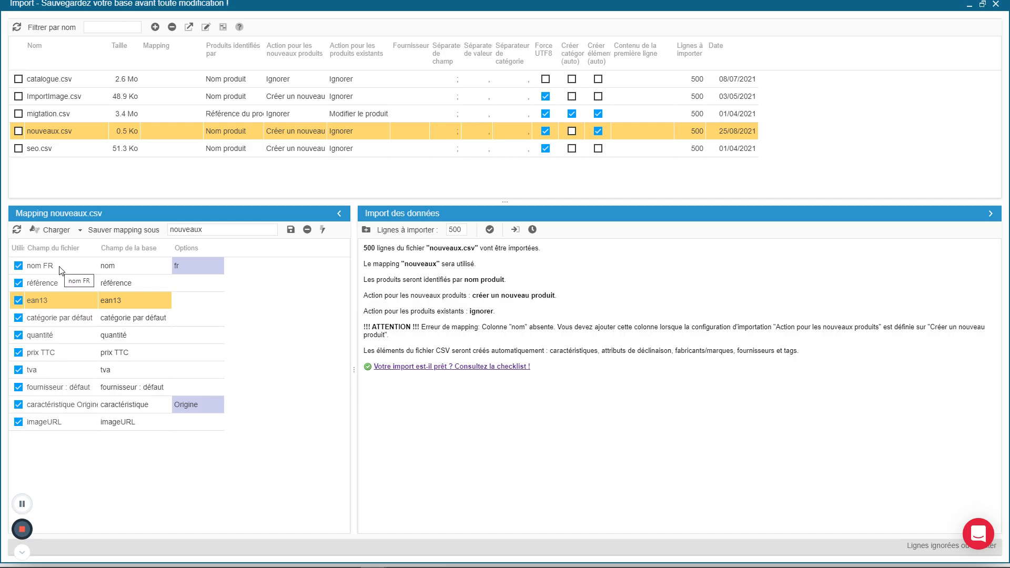
left_click(141, 271)
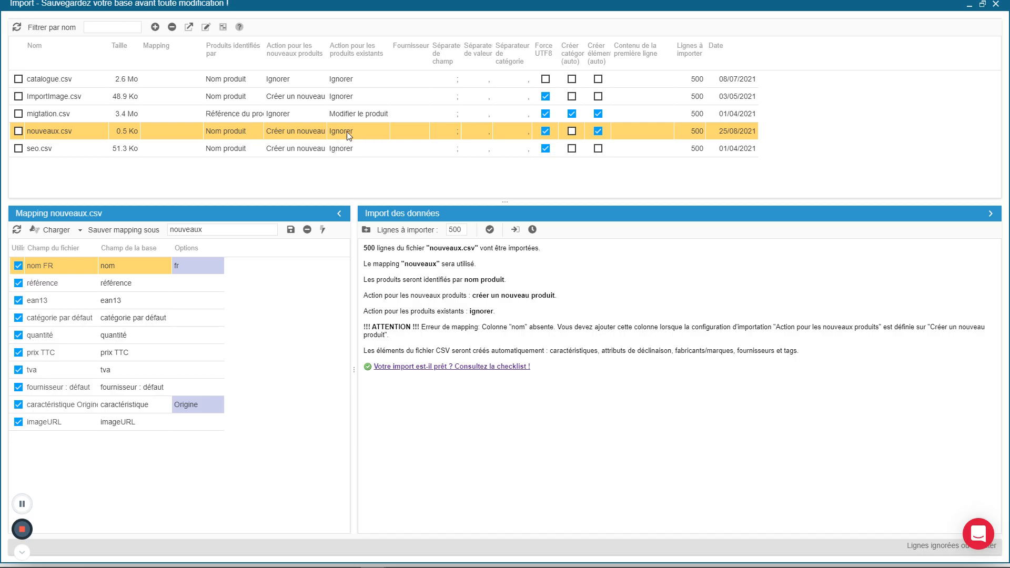
Step: For nouveaux.csv, keep Nom produit as the product identifier and choose Créer un nouveau produit as the action for new products
left_click(249, 130)
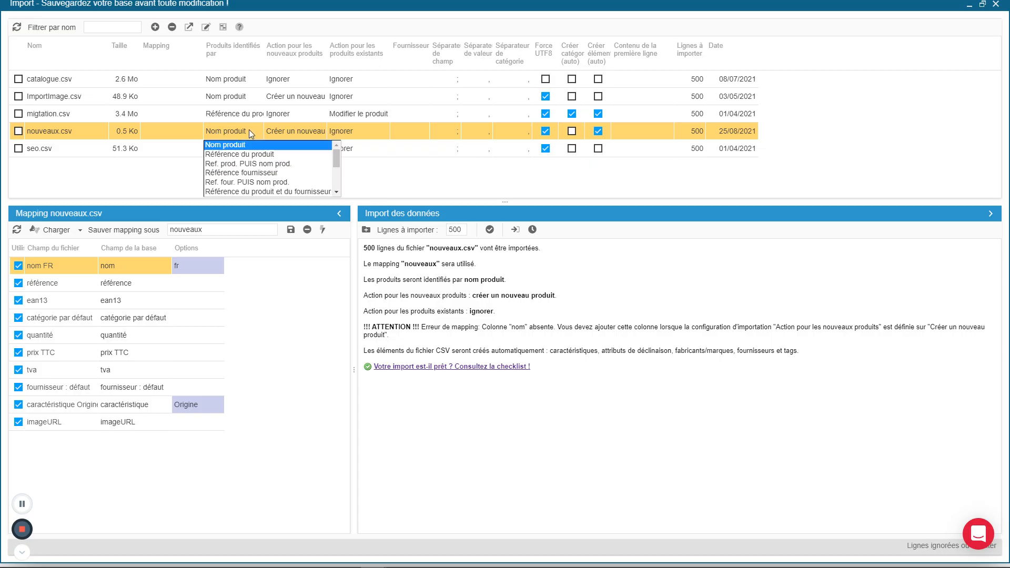
left_click(249, 130)
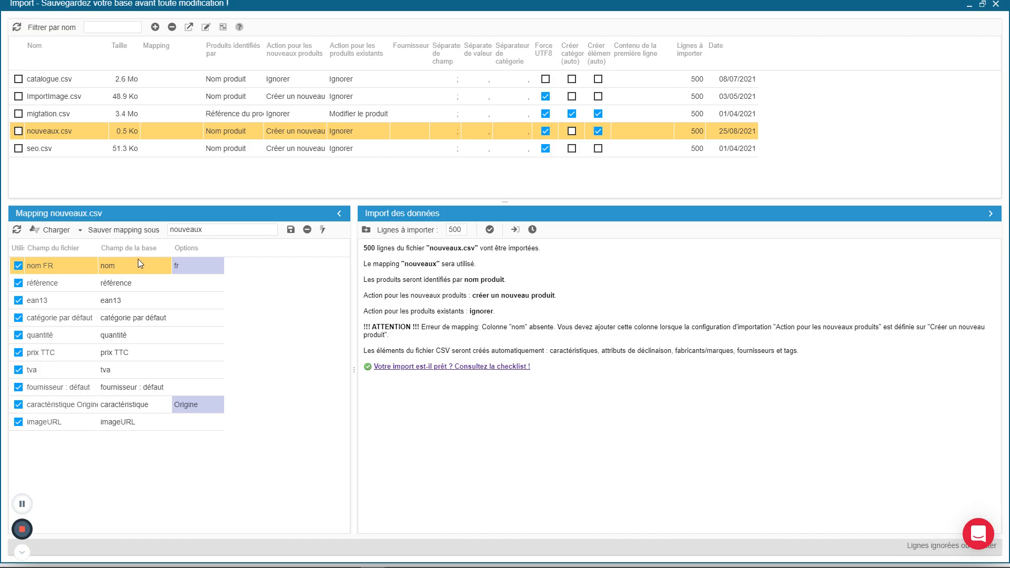
left_click(293, 131)
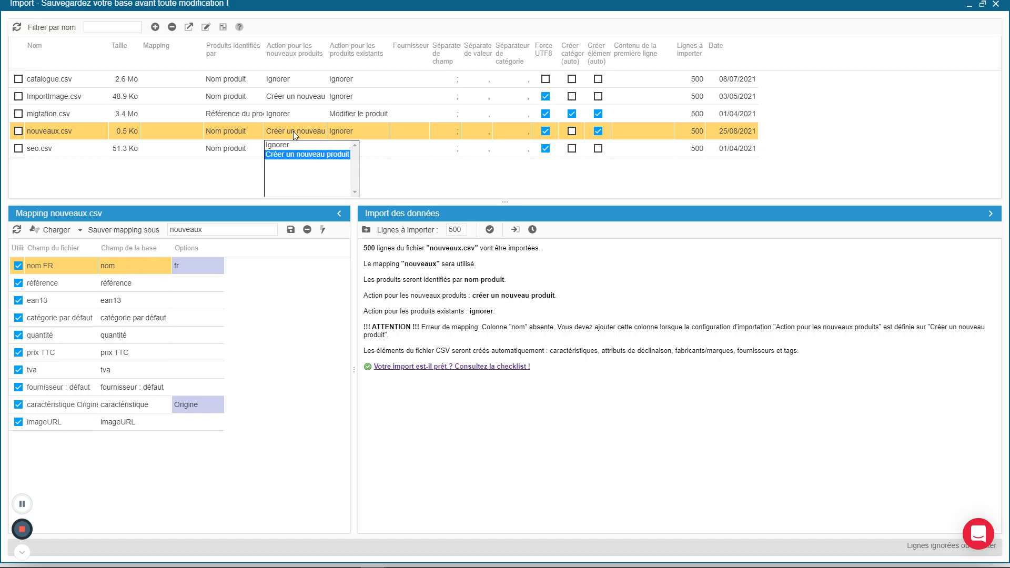
left_click(295, 155)
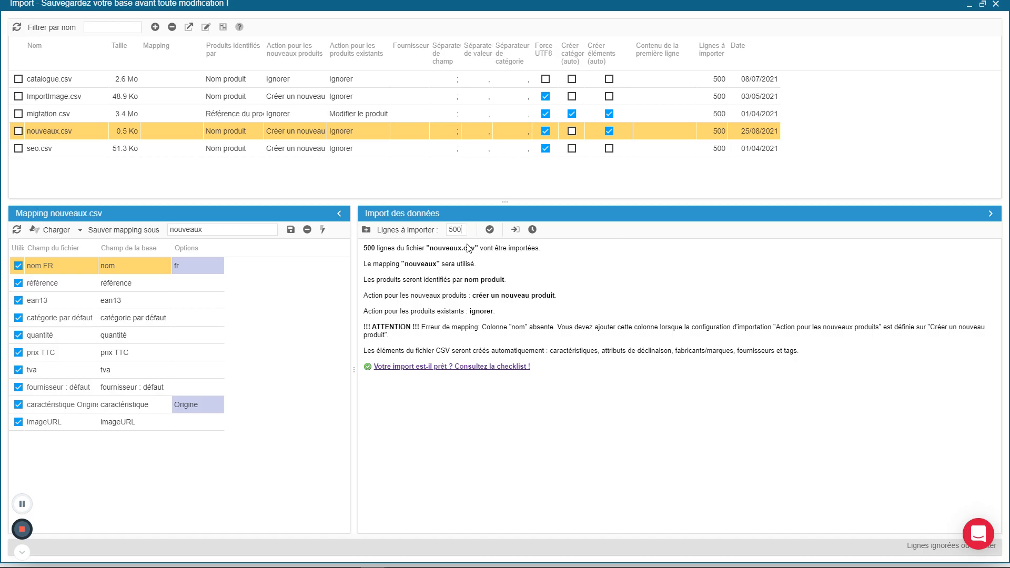
Step: Set the number of lines to import to 5000, run the nouveaux.csv import and close the import window
left_click_drag(462, 229, 449, 229)
left_click(467, 232)
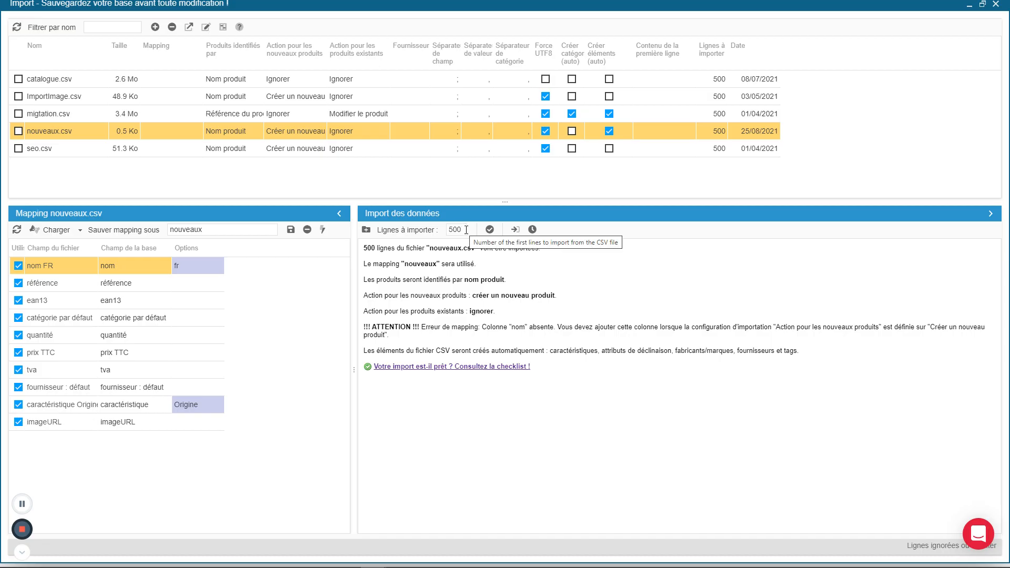
type("0")
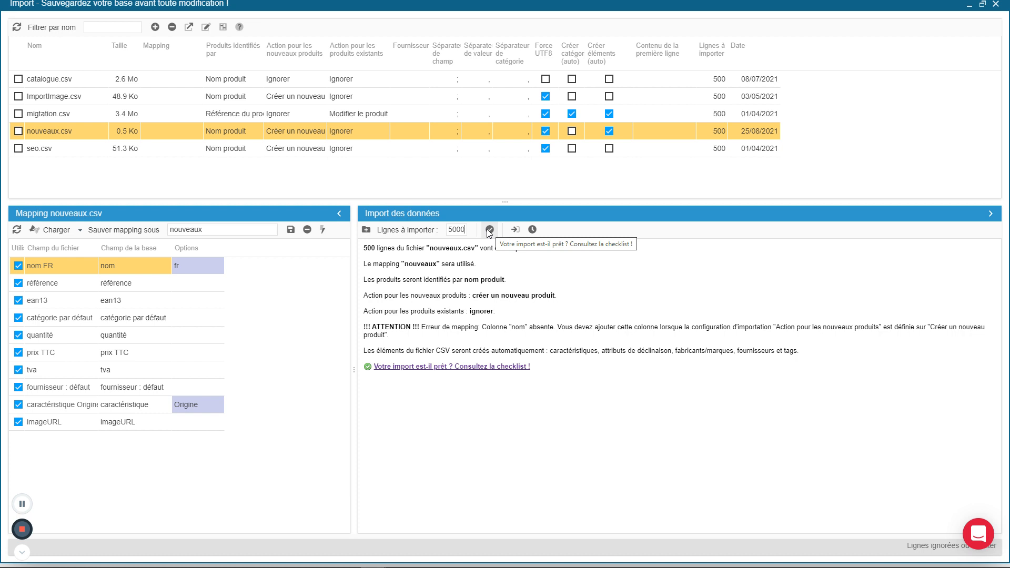
left_click(515, 229)
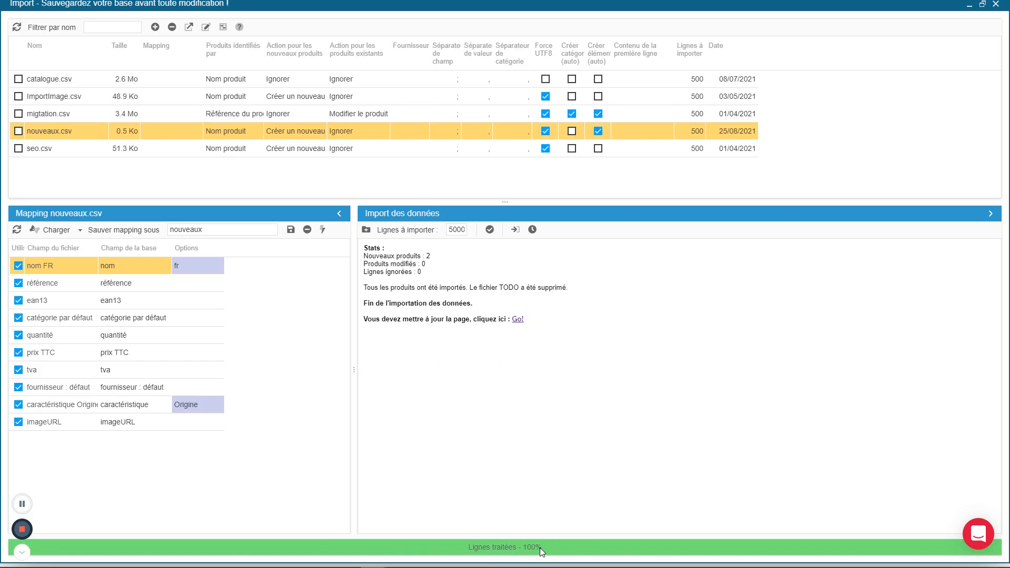
left_click_drag(427, 258, 440, 260)
left_click(996, 5)
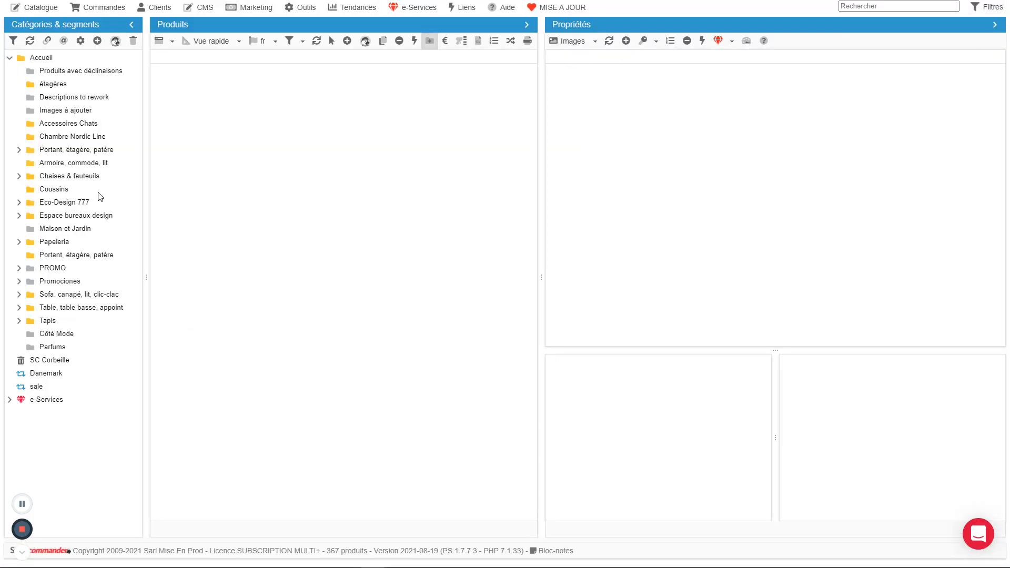
Step: Display the Chaises & fauteuils category and inspect the properties of the imported products Chaise en paille and Table en bois
left_click(73, 178)
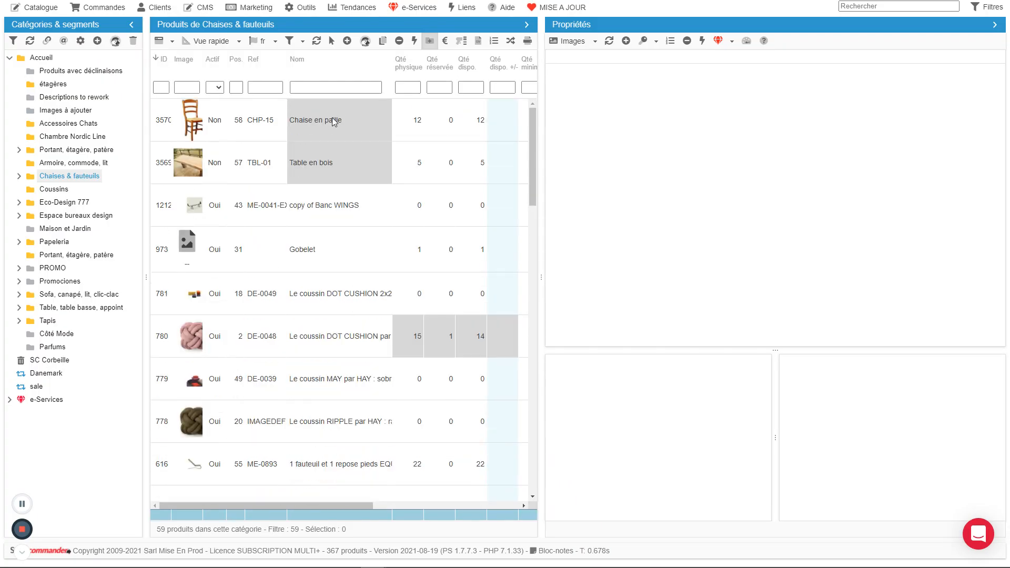
left_click(333, 118)
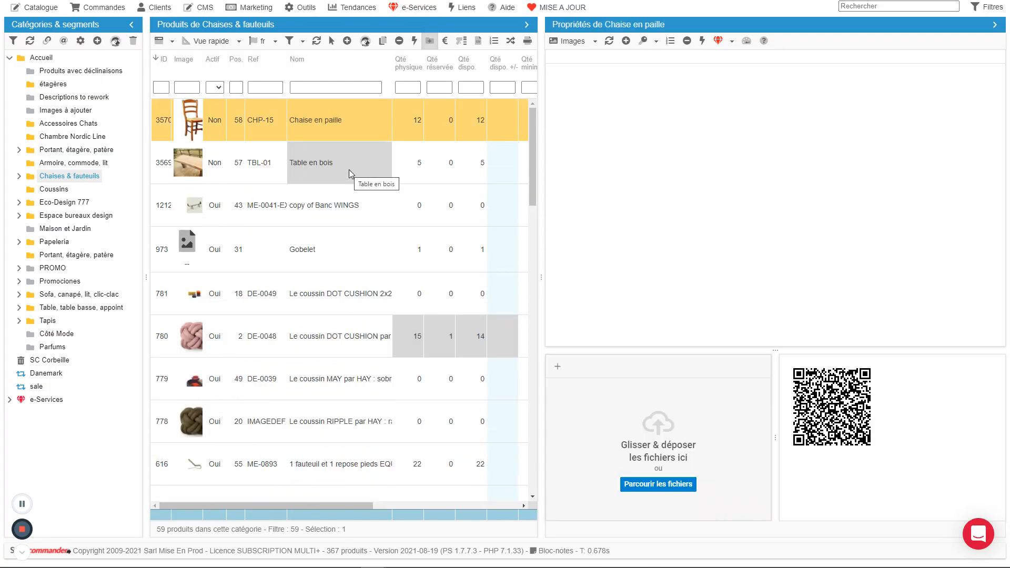
left_click(349, 170)
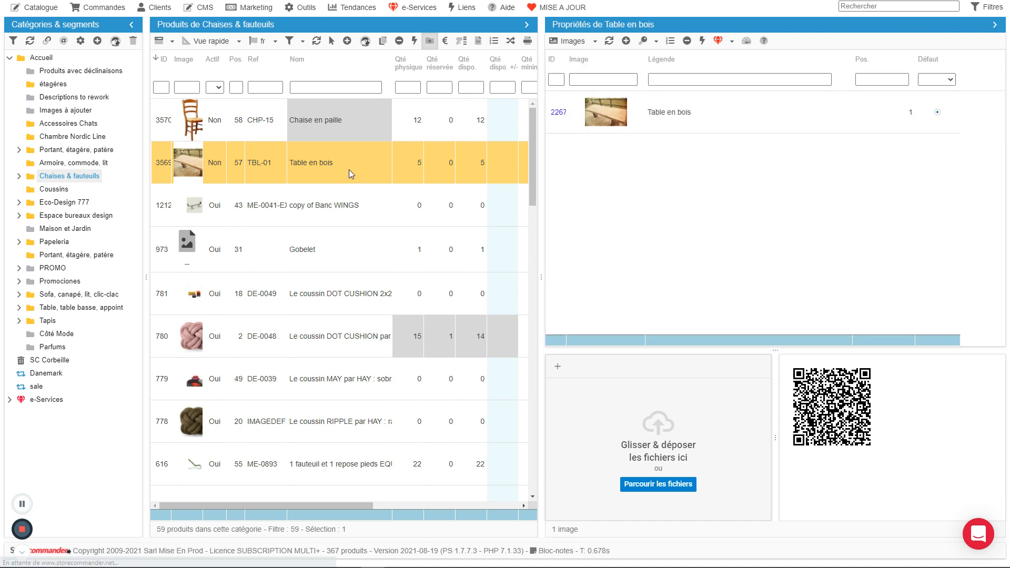